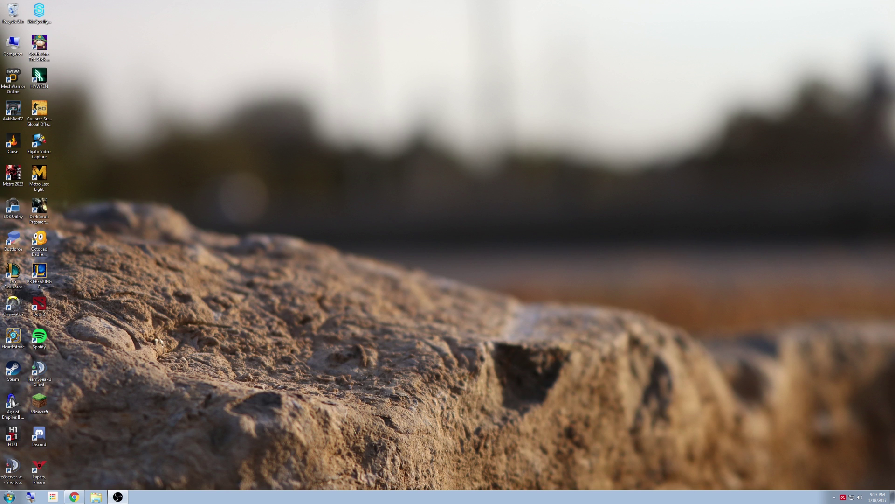
Launch Metro 2033 from its desktop shortcut, which triggers the missing PhysXLoader.dll error
{"action": "double_click", "coordinate": [19, 172]}
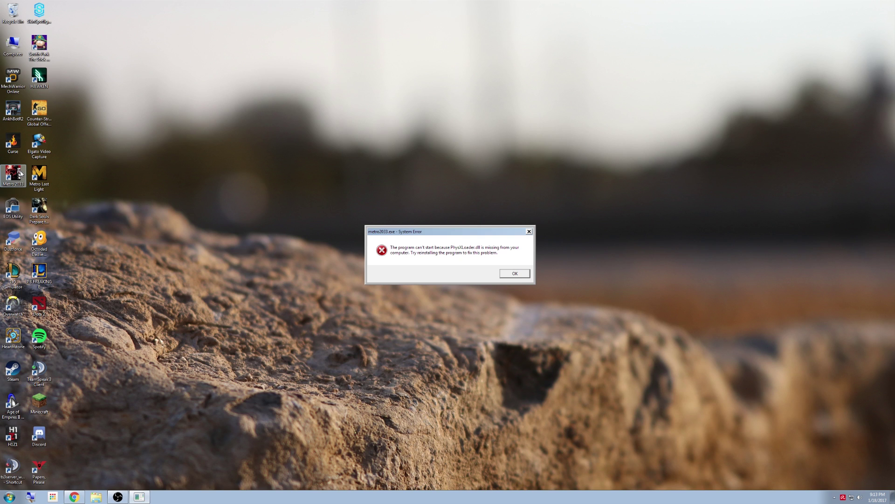
Dismiss the metro2033.exe System Error about the missing PhysXLoader.dll with OK
{"action": "left_click", "coordinate": [510, 272]}
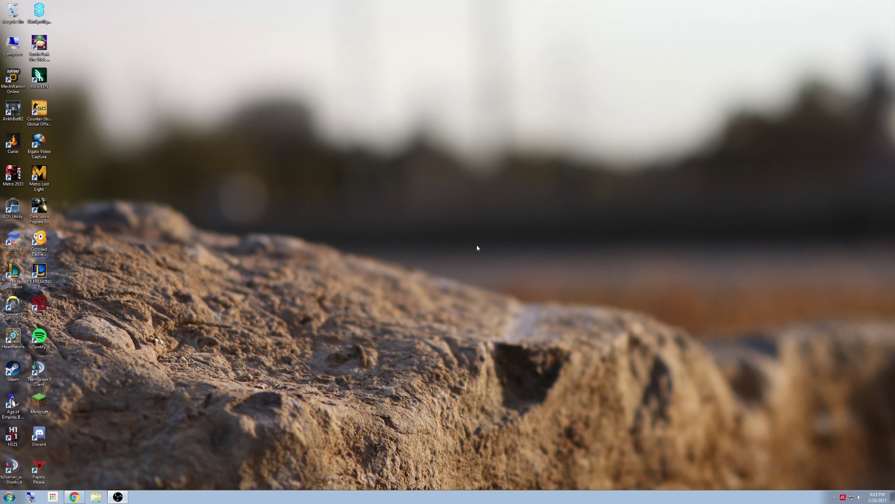
{"action": "right_click", "coordinate": [459, 245]}
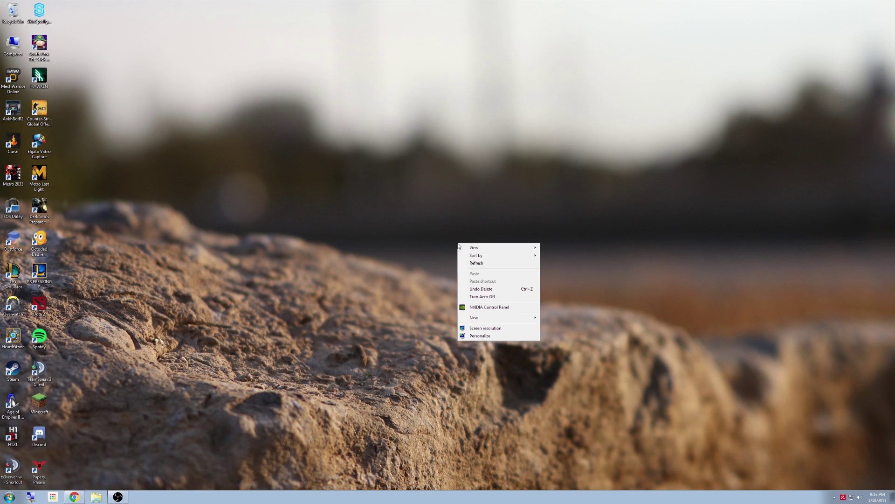
{"action": "left_click", "coordinate": [474, 307]}
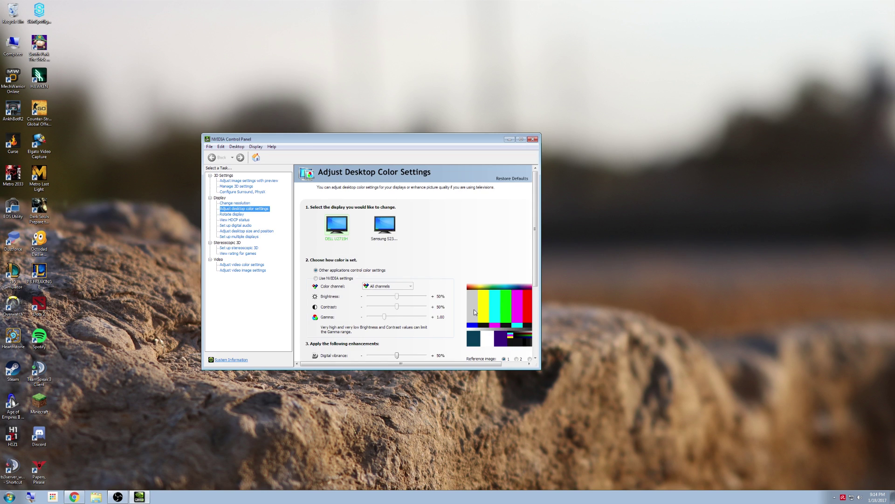
{"action": "left_click", "coordinate": [240, 360]}
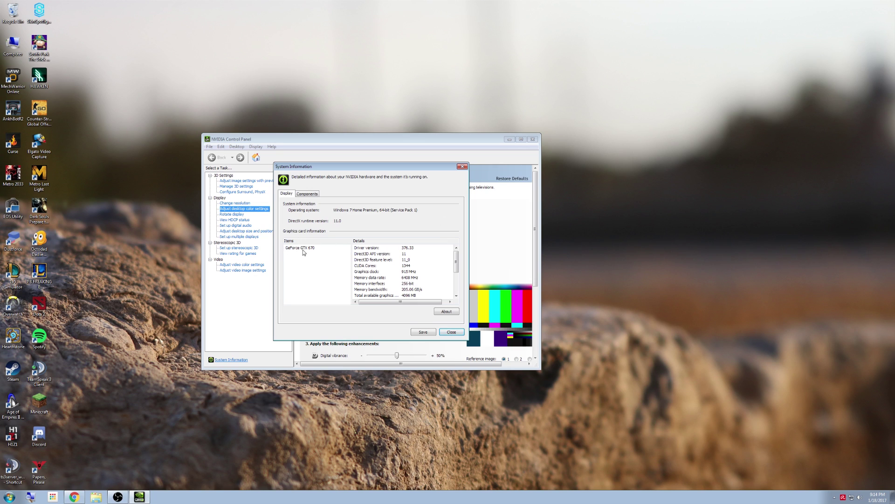
{"action": "left_click", "coordinate": [462, 167]}
{"action": "left_click", "coordinate": [532, 140]}
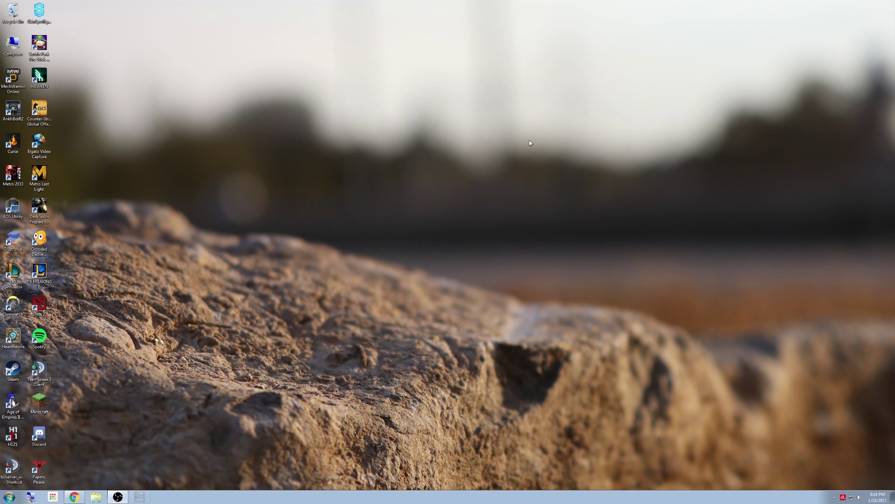
Restore Chrome from the taskbar and switch to the AMD Download Drivers tab
{"action": "left_click", "coordinate": [77, 497]}
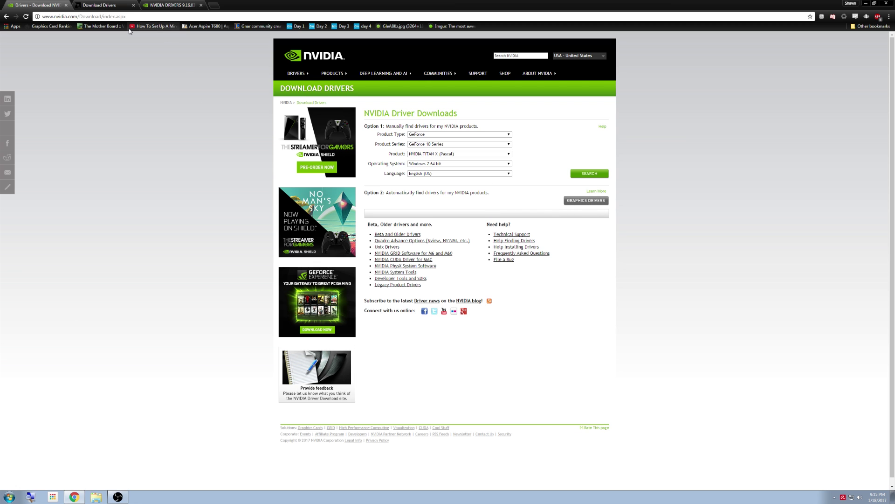
{"action": "left_click", "coordinate": [119, 7]}
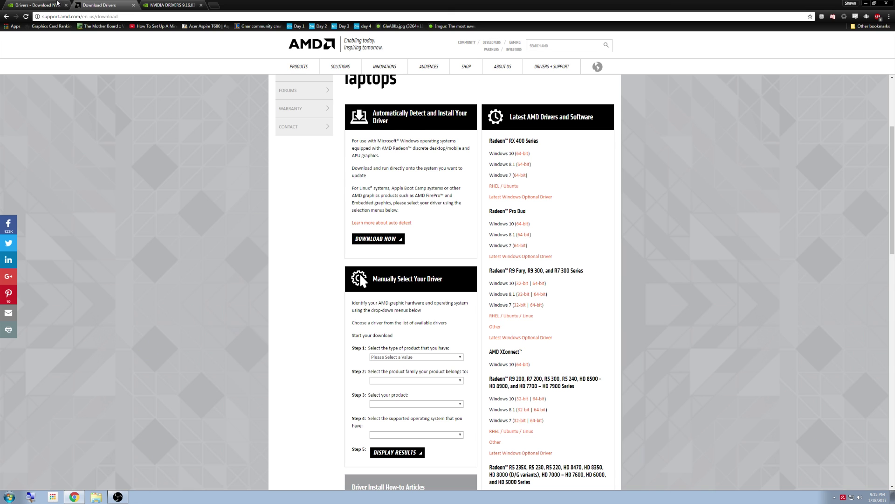
Switch to the NVIDIA Drivers tab and open the PhysX System Software 9.16.0318 page
{"action": "left_click", "coordinate": [57, 5]}
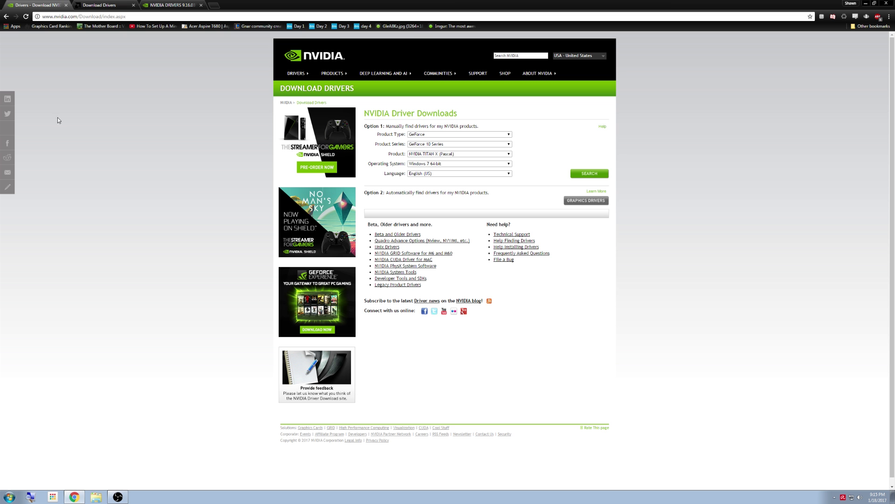
{"action": "left_click", "coordinate": [394, 266]}
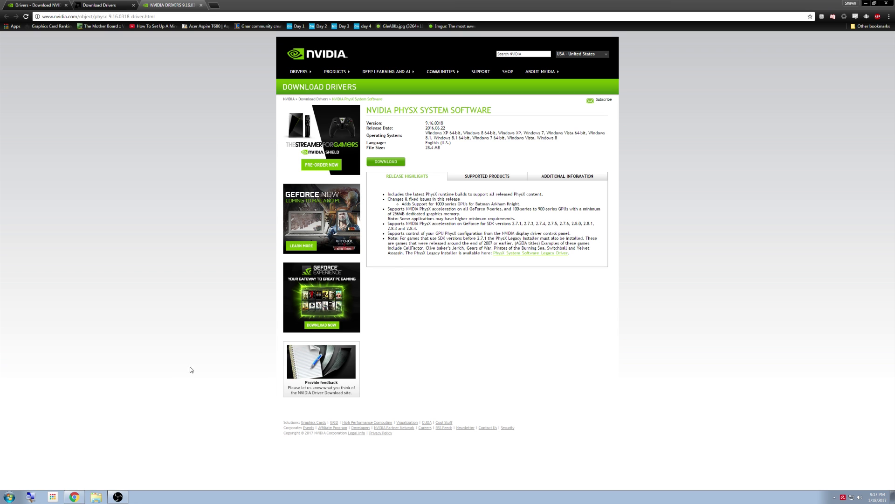
Open a Windows Explorer window on Libraries from the taskbar
{"action": "left_click", "coordinate": [99, 498]}
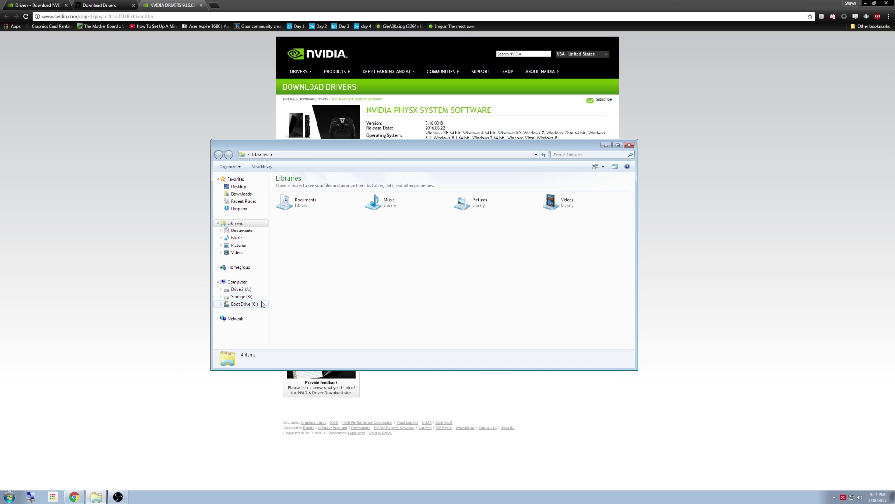
Show the contents of the Downloads folder in Explorer
{"action": "left_click", "coordinate": [249, 194]}
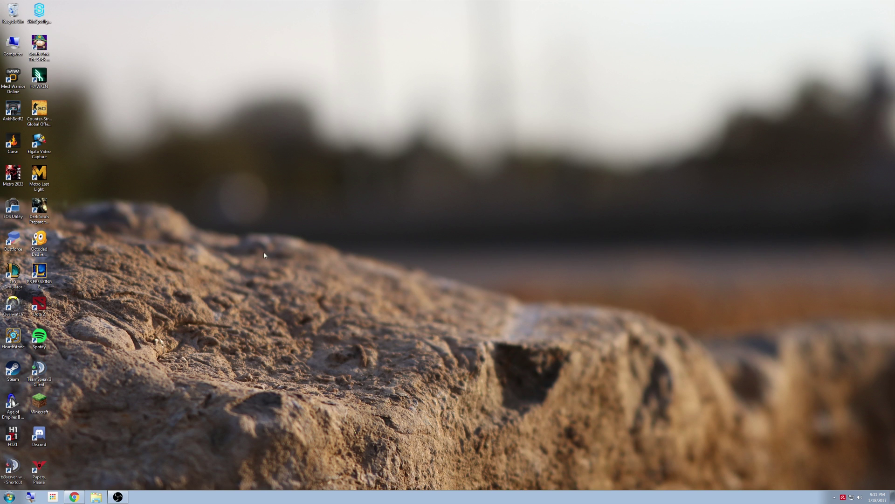
{"action": "double_click", "coordinate": [11, 173]}
Open Explorer's Computer view and browse Program Files (x86) on Boot Drive (C:)
{"action": "left_click", "coordinate": [96, 497]}
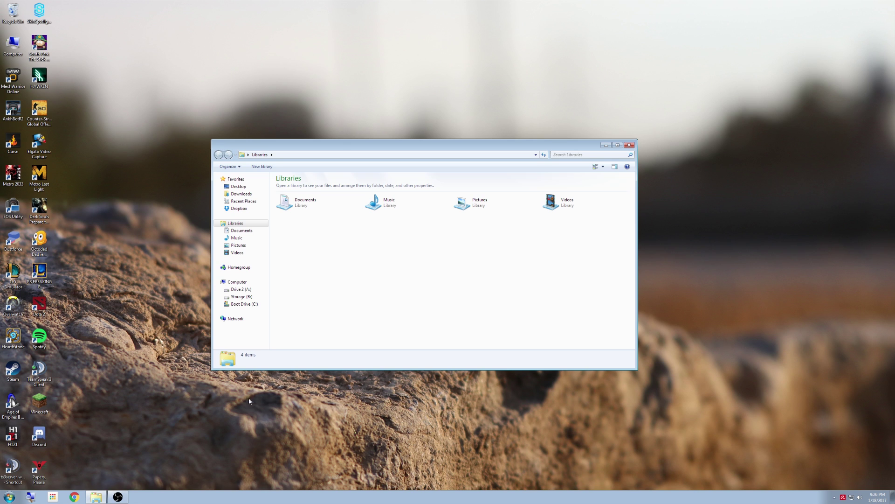
{"action": "left_click", "coordinate": [258, 285]}
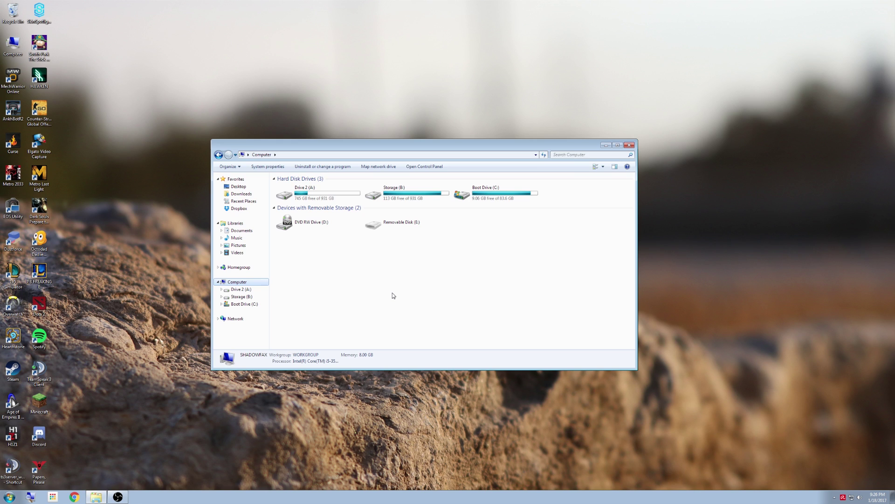
{"action": "double_click", "coordinate": [503, 201]}
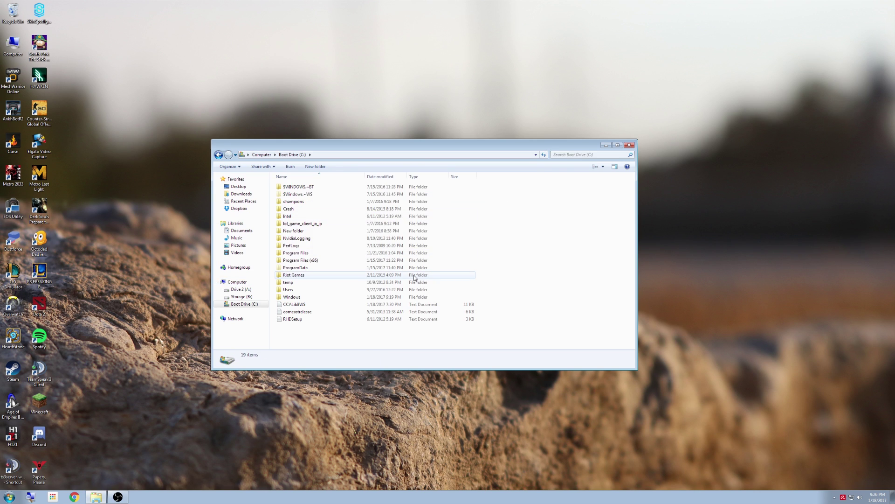
{"action": "double_click", "coordinate": [415, 260]}
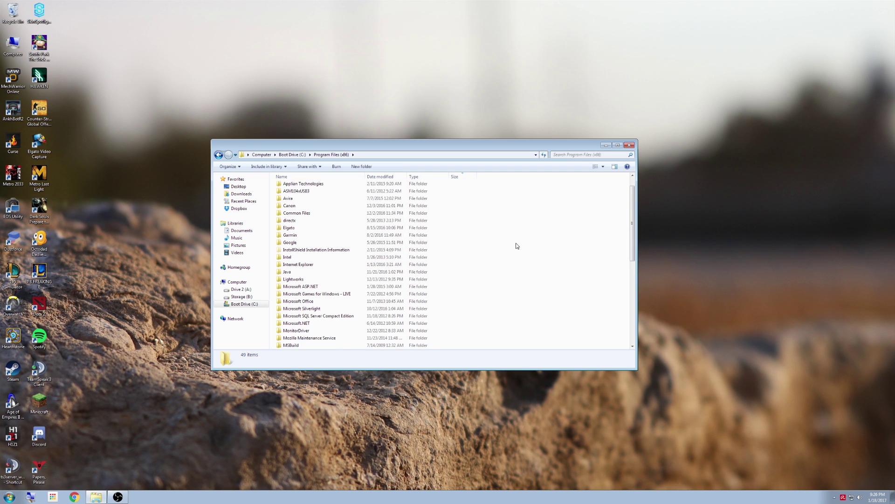
{"action": "scroll", "coordinate": [515, 248], "scroll_direction": "down", "scroll_amount": 2}
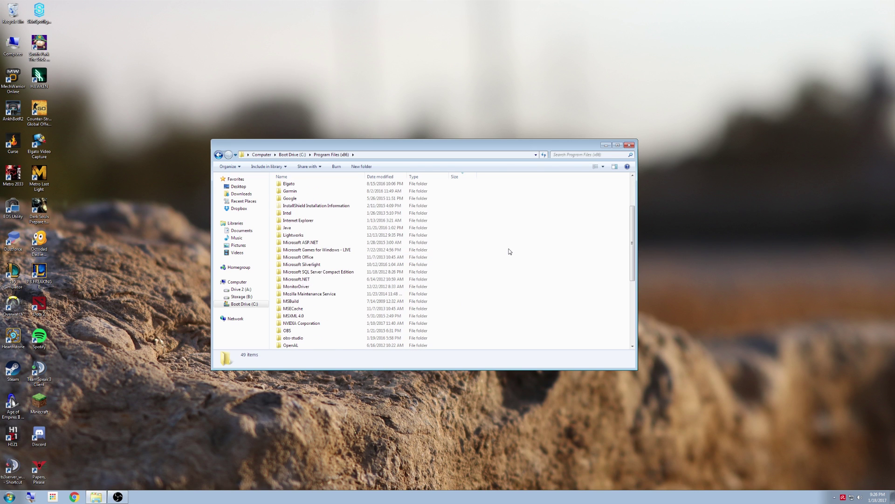
{"action": "left_click", "coordinate": [273, 156]}
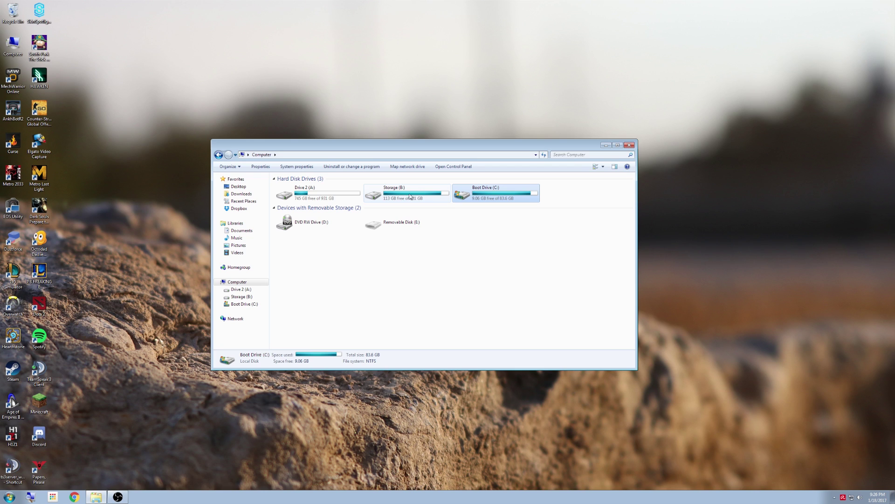
Recheck C:\Program Files (x86), then return to the drives and open Storage (B:)
{"action": "double_click", "coordinate": [510, 195]}
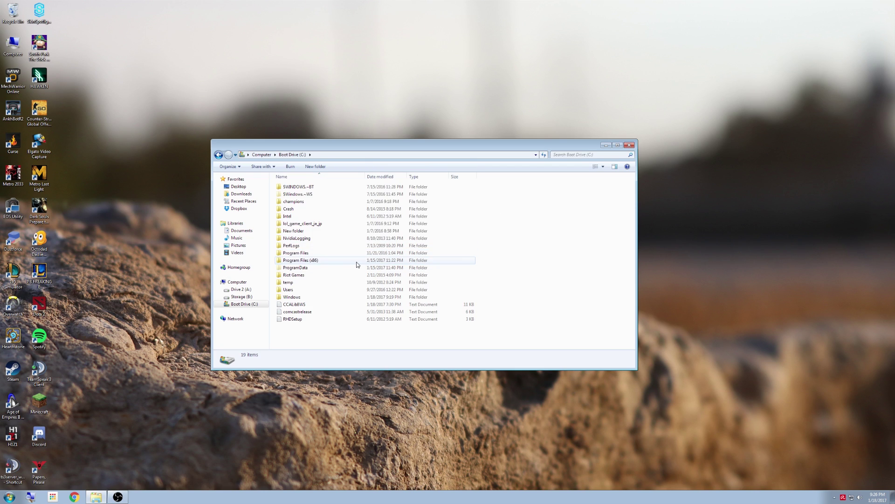
{"action": "double_click", "coordinate": [315, 262]}
{"action": "scroll", "coordinate": [487, 255], "scroll_direction": "down", "scroll_amount": 5}
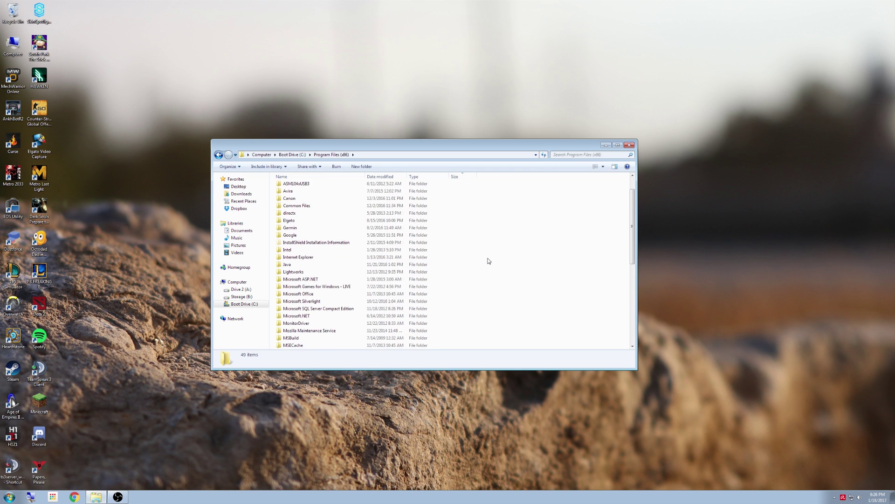
{"action": "scroll", "coordinate": [485, 249], "scroll_direction": "down", "scroll_amount": 3}
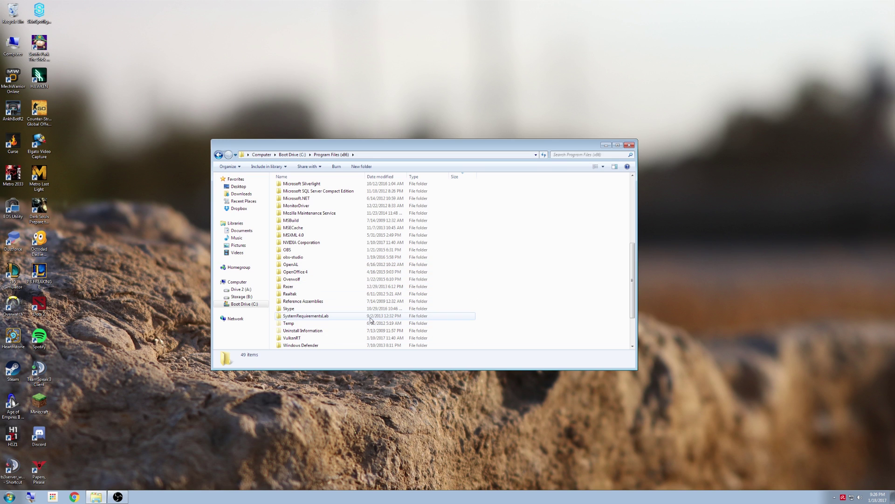
{"action": "left_click", "coordinate": [268, 155]}
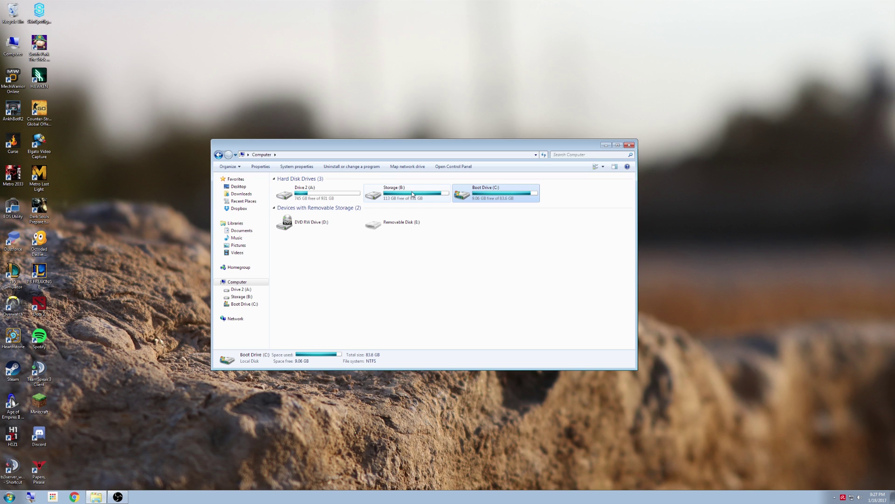
{"action": "double_click", "coordinate": [412, 194]}
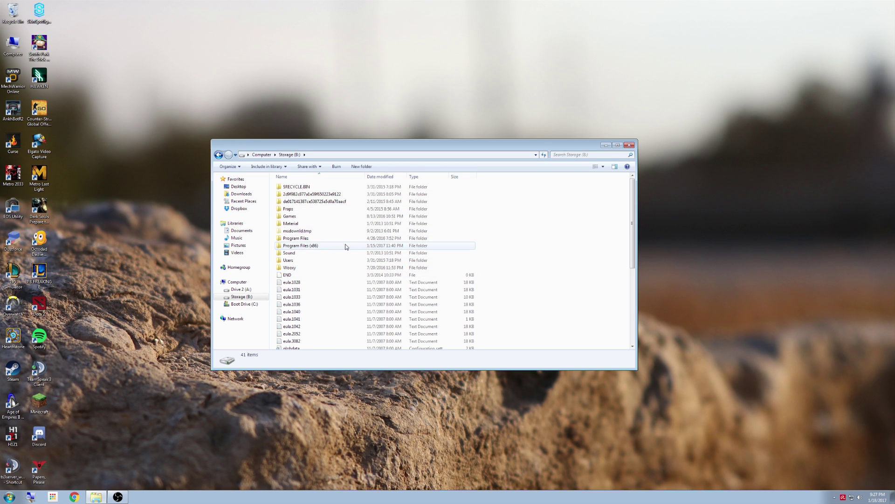
Navigate to B:\Program Files (x86)\Steam\steamapps\common\metro 2033
{"action": "double_click", "coordinate": [346, 247]}
{"action": "scroll", "coordinate": [420, 249], "scroll_direction": "down", "scroll_amount": 3}
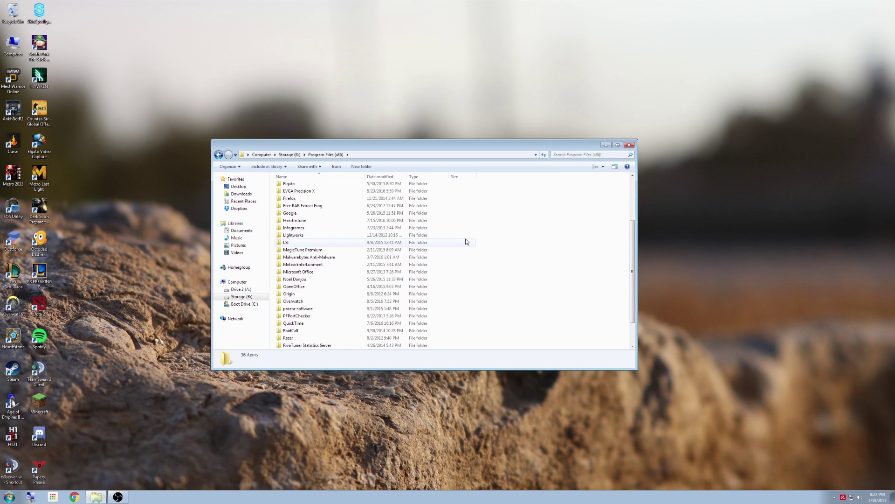
{"action": "scroll", "coordinate": [466, 241], "scroll_direction": "down", "scroll_amount": 2}
{"action": "double_click", "coordinate": [333, 330]}
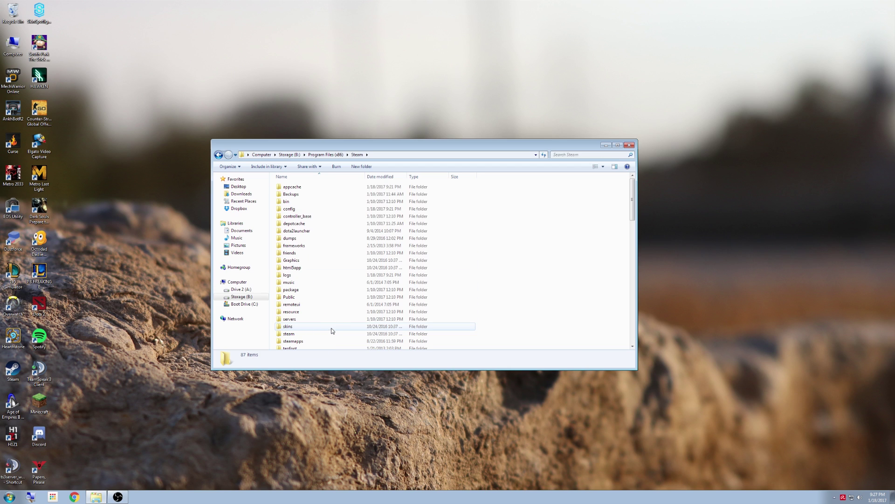
{"action": "scroll", "coordinate": [512, 273], "scroll_direction": "down", "scroll_amount": 1}
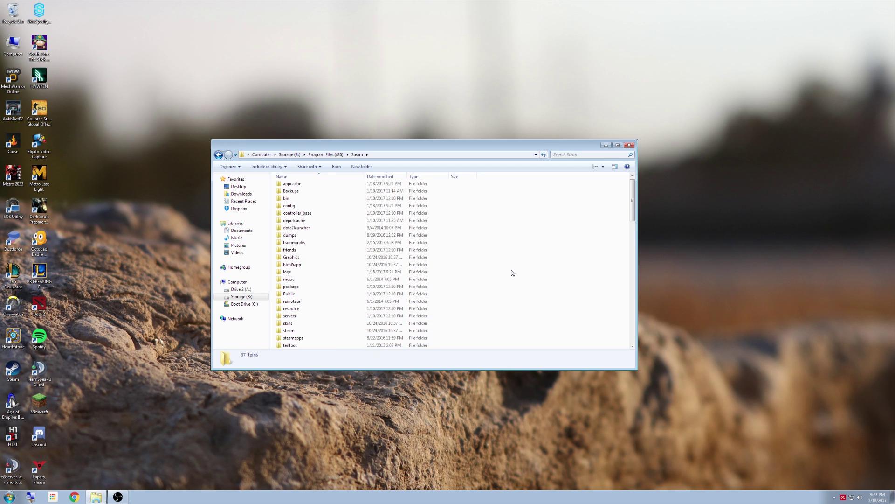
{"action": "double_click", "coordinate": [347, 324]}
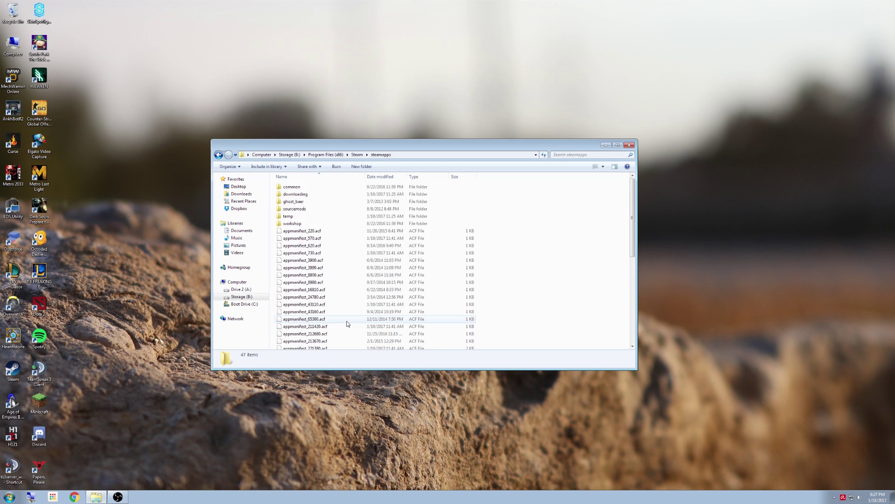
{"action": "double_click", "coordinate": [337, 187]}
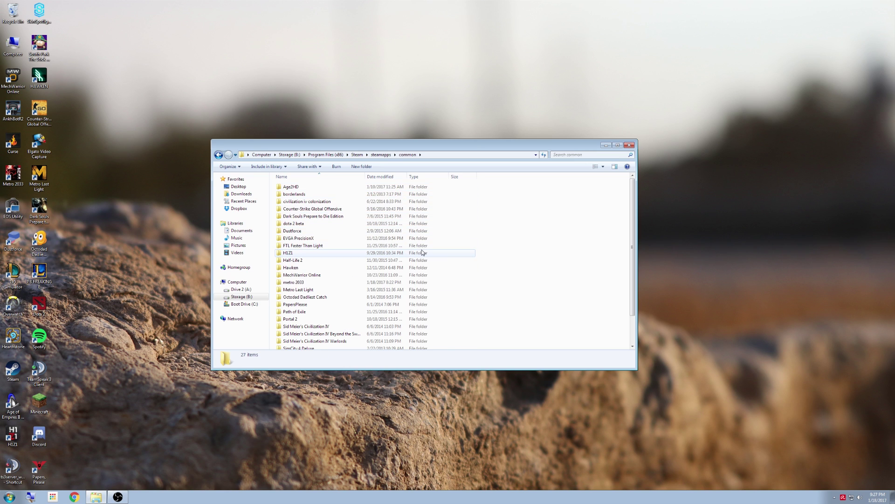
{"action": "double_click", "coordinate": [330, 281]}
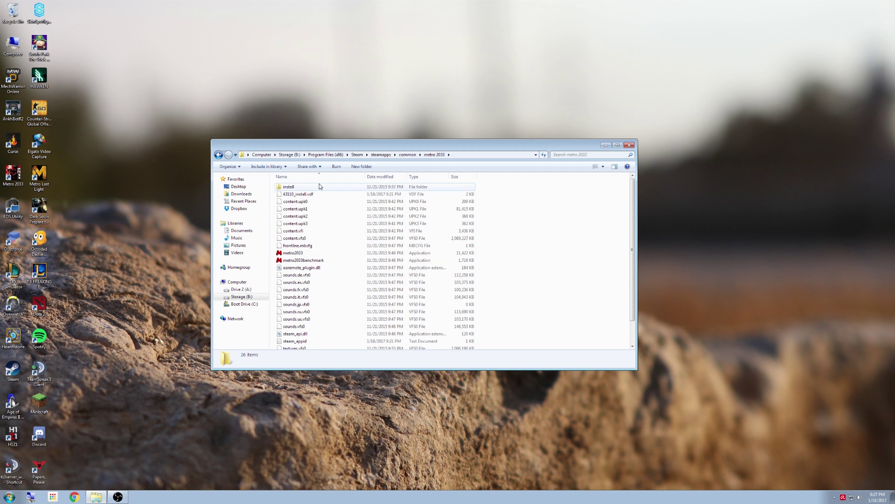
Open the install folder and right-click the PhysX_10.02.22_9.10.0222_SystemSoftware installer
{"action": "double_click", "coordinate": [320, 187]}
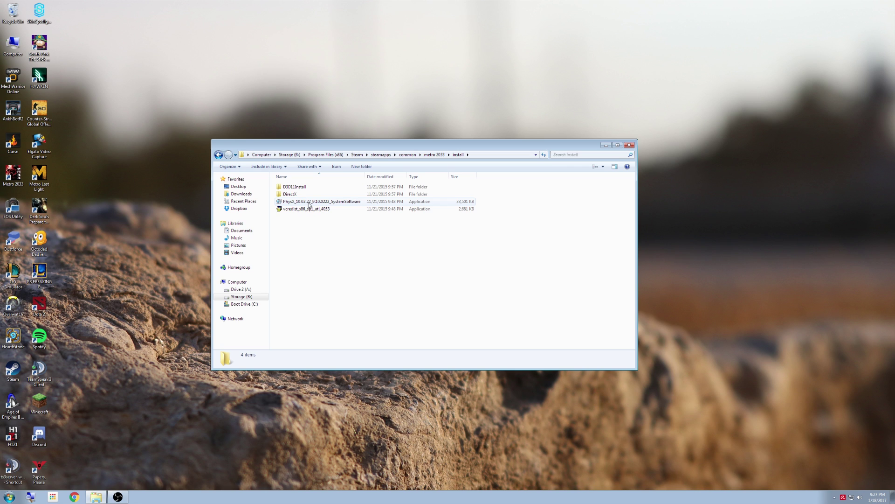
{"action": "left_click", "coordinate": [309, 203]}
{"action": "right_click", "coordinate": [309, 203]}
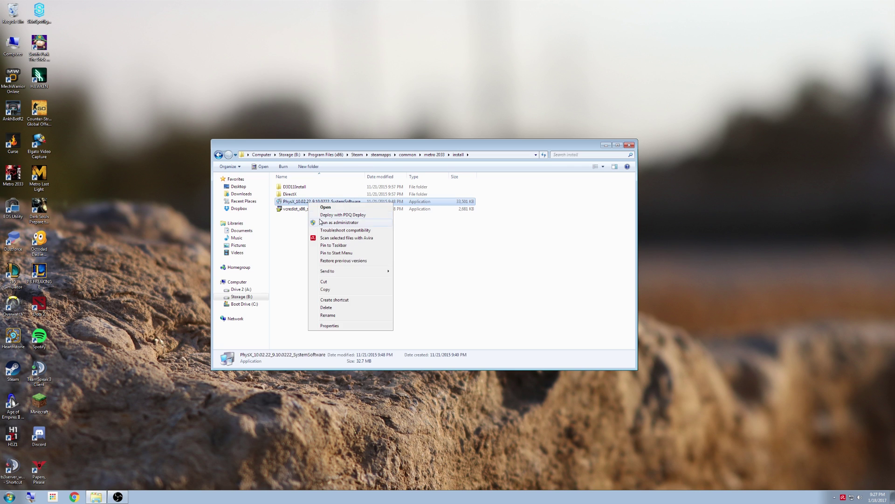
Install PhysX System Software as administrator, accepting the licence, then relaunch Metro 2033
{"action": "left_click", "coordinate": [321, 216]}
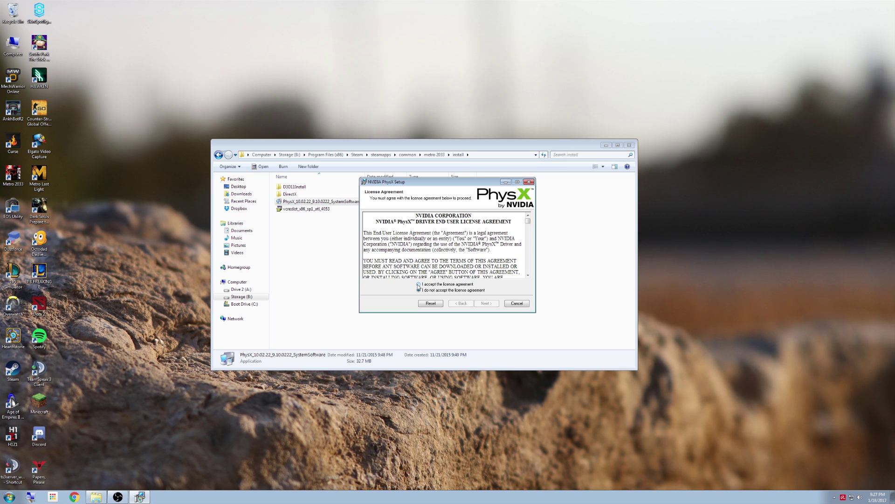
{"action": "left_click", "coordinate": [418, 284]}
{"action": "left_click", "coordinate": [485, 303]}
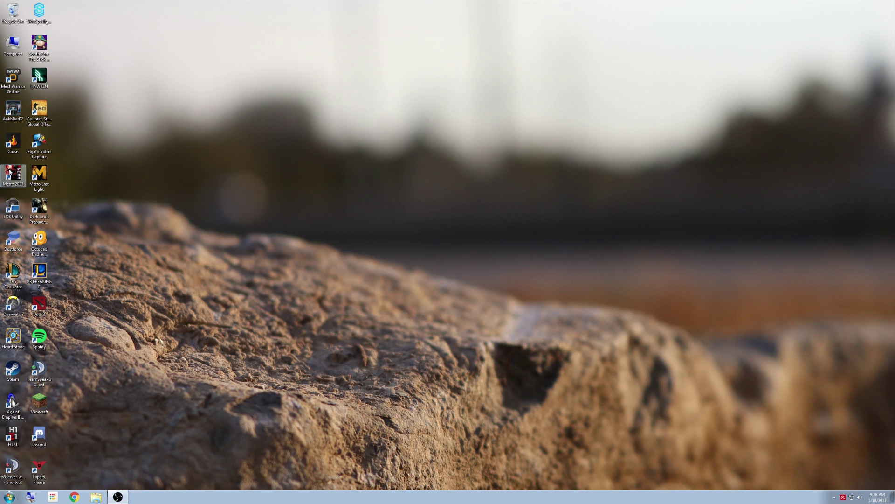
{"action": "double_click", "coordinate": [10, 172]}
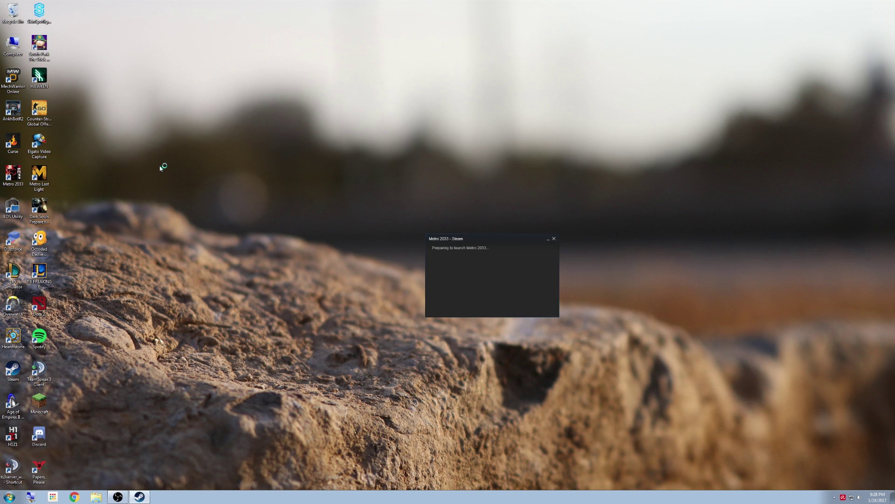